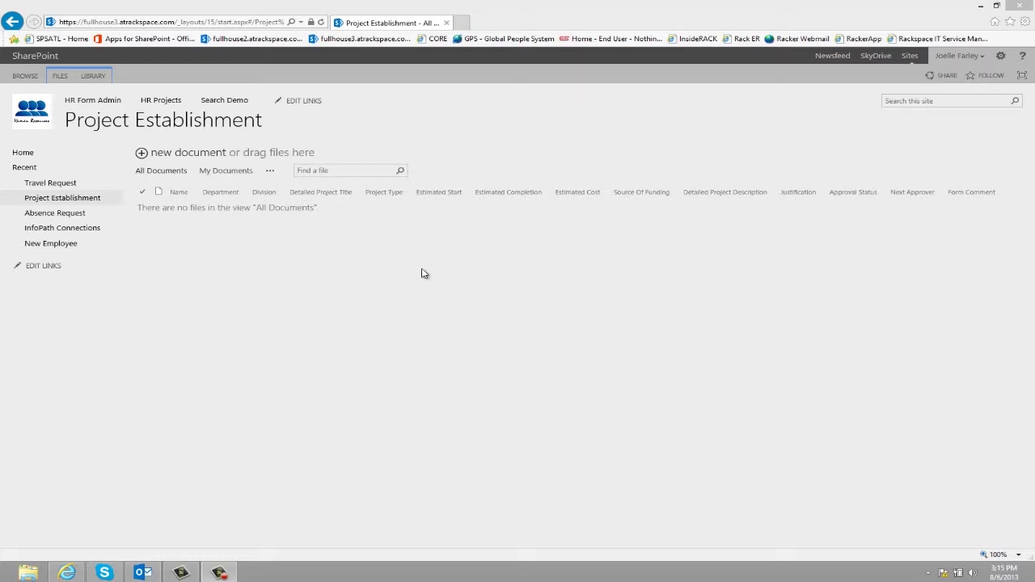
Start a New Intranet Site request, choosing its department, project type and Department funding.
left_click(178, 155)
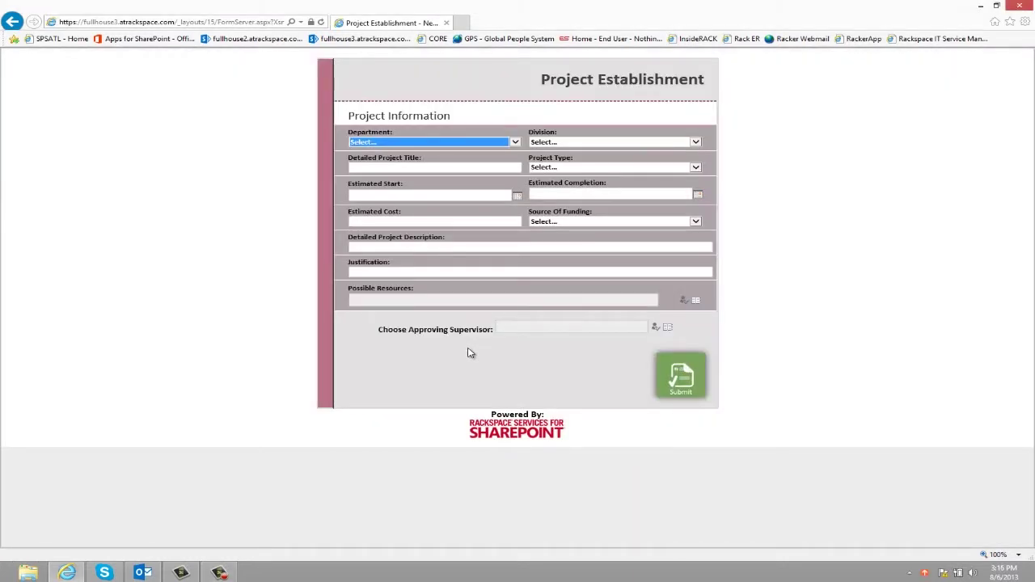
left_click(389, 143)
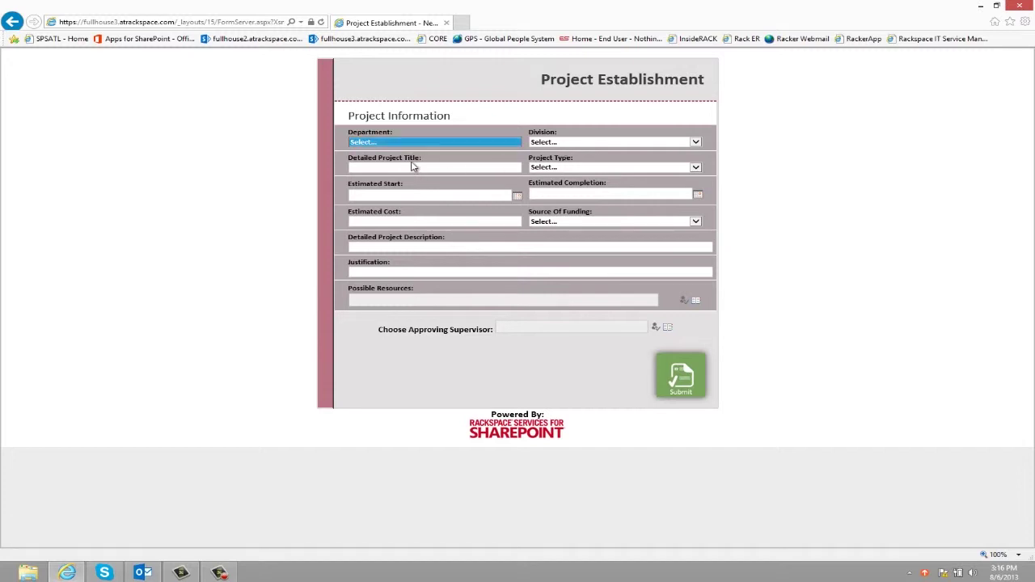
left_click(556, 169)
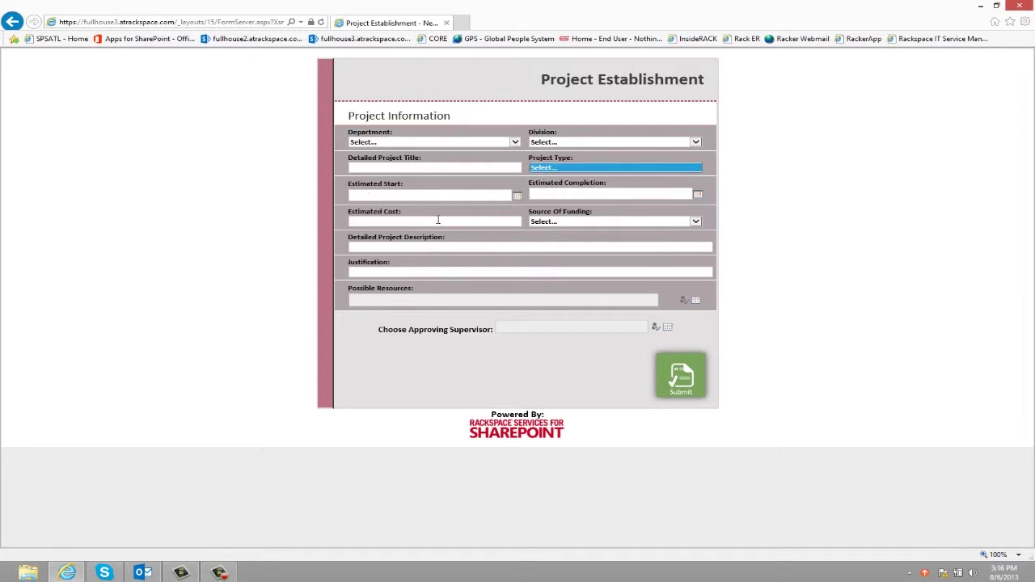
left_click(566, 222)
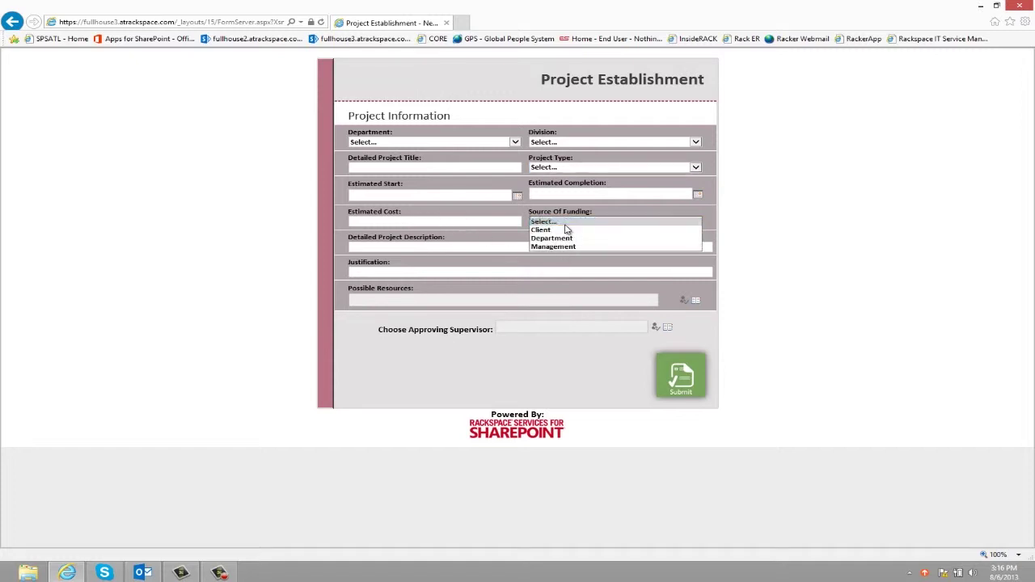
left_click(533, 224)
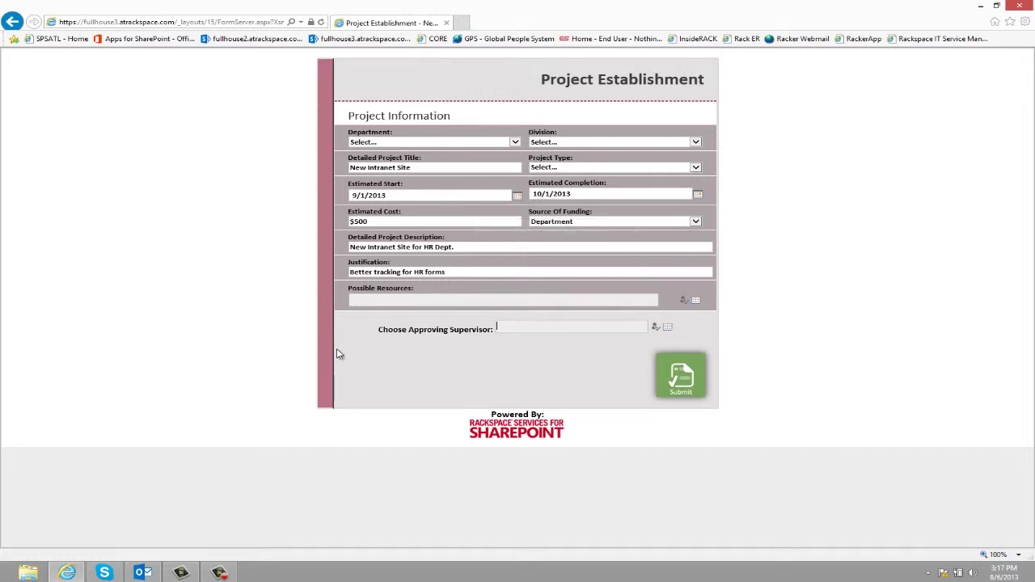
Enter the approving supervisor in the people picker and submit the request.
left_click(540, 329)
left_click(676, 380)
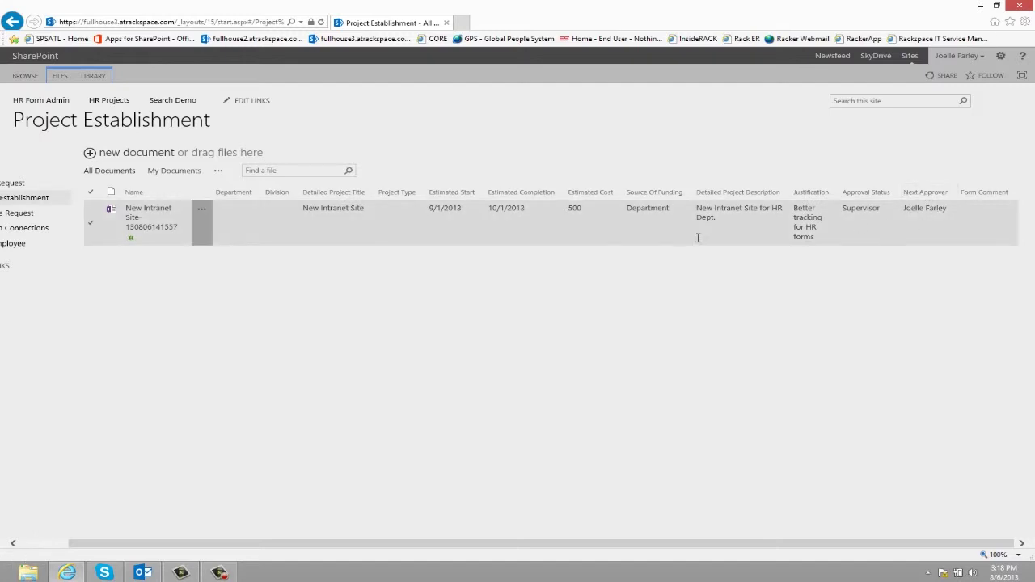
Open the New Intranet Site request, name the Dept. VP, and approve it as supervisor.
left_click(137, 213)
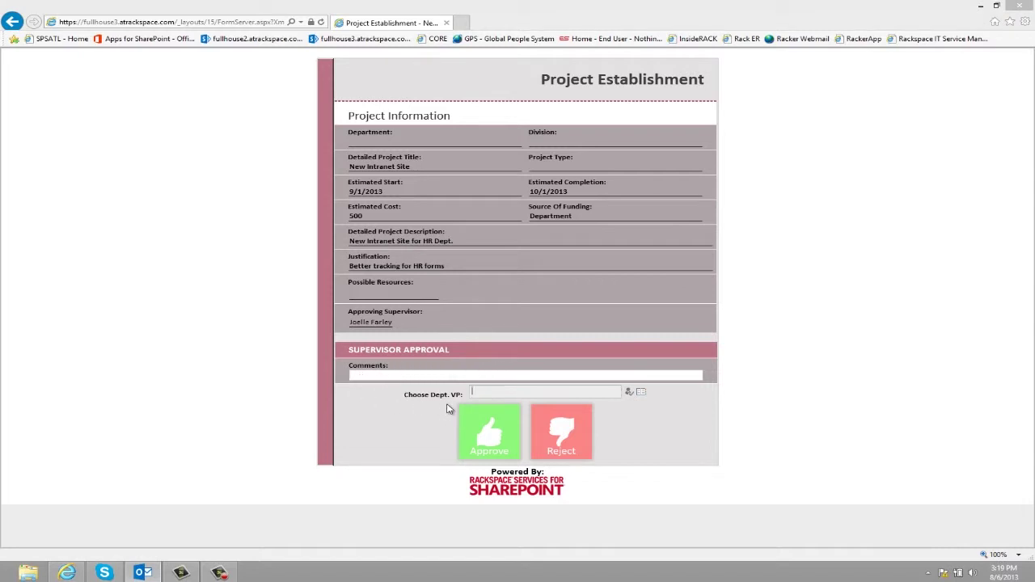
left_click(498, 394)
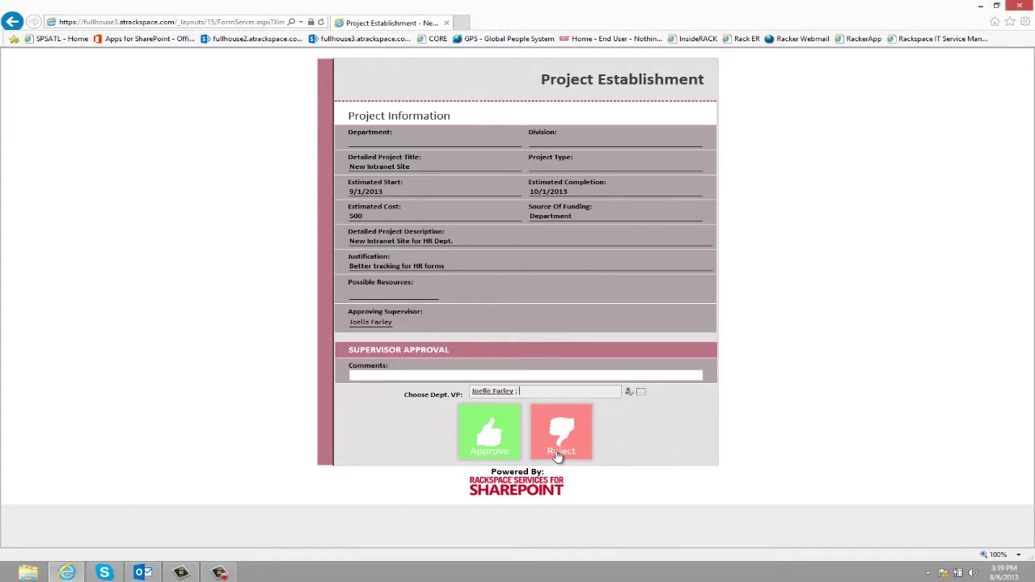
left_click(558, 455)
Reopen the New Intranet Site request and approve it in the Dept. VP Approval section.
left_click_drag(811, 553, 825, 548)
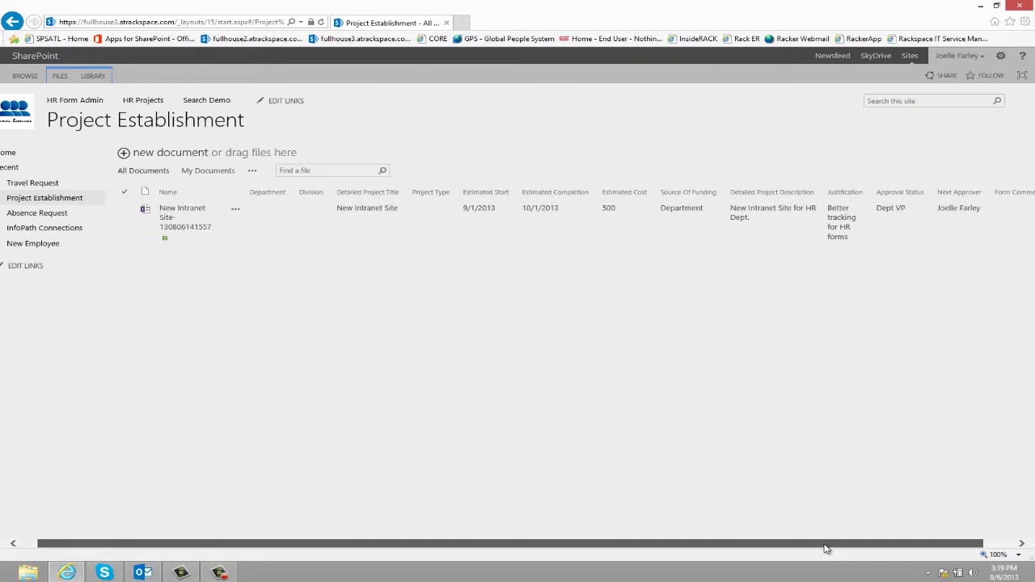
left_click(176, 227)
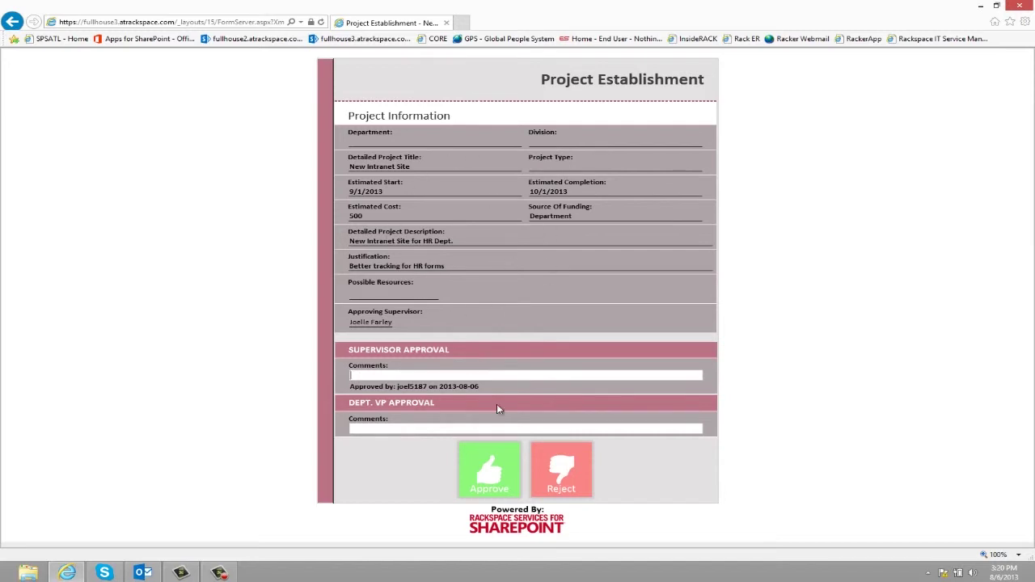
left_click(493, 479)
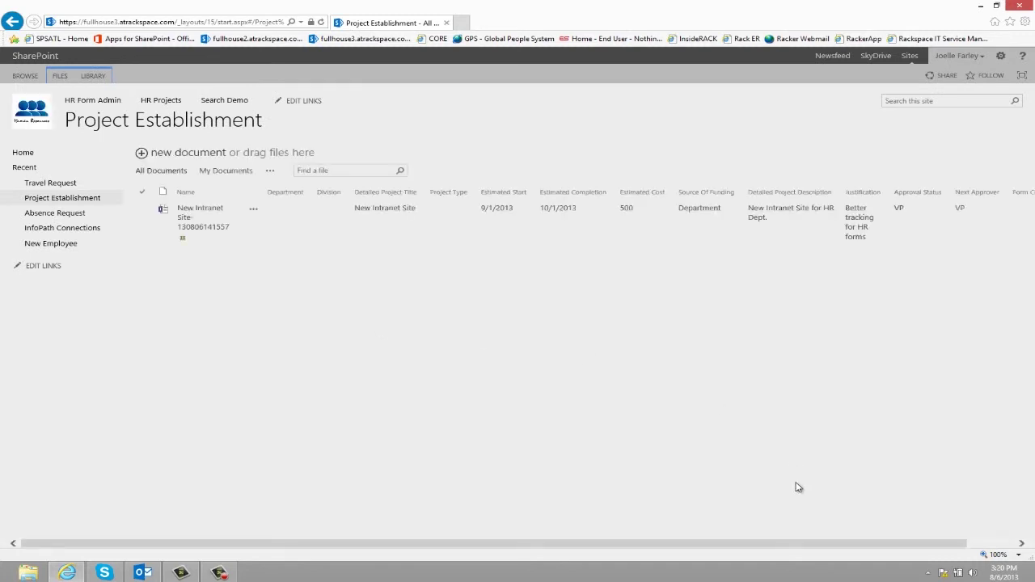
left_click_drag(691, 544, 745, 544)
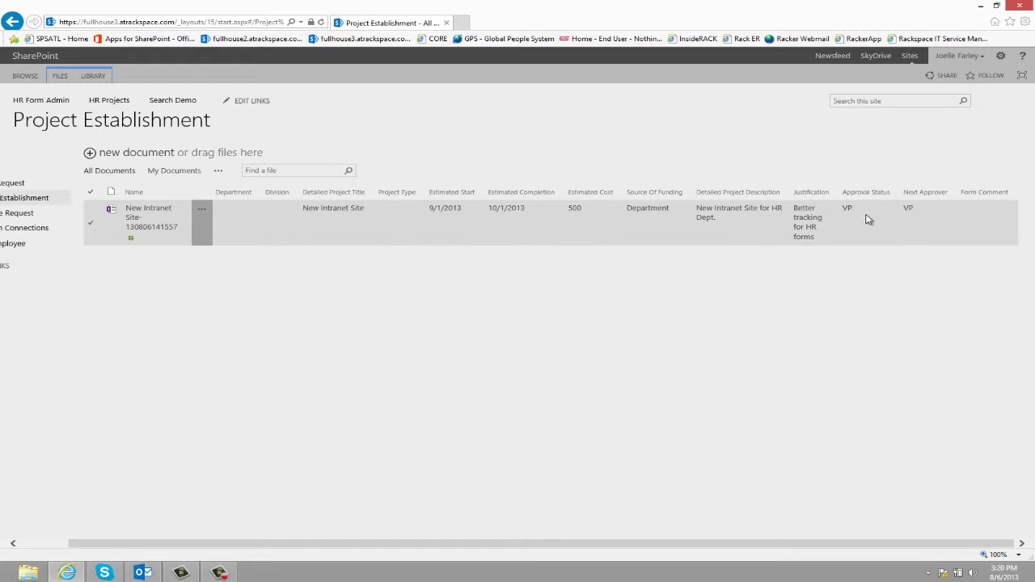
Reopen the New Intranet Site request and approve it in the VP Approval section.
left_click(136, 218)
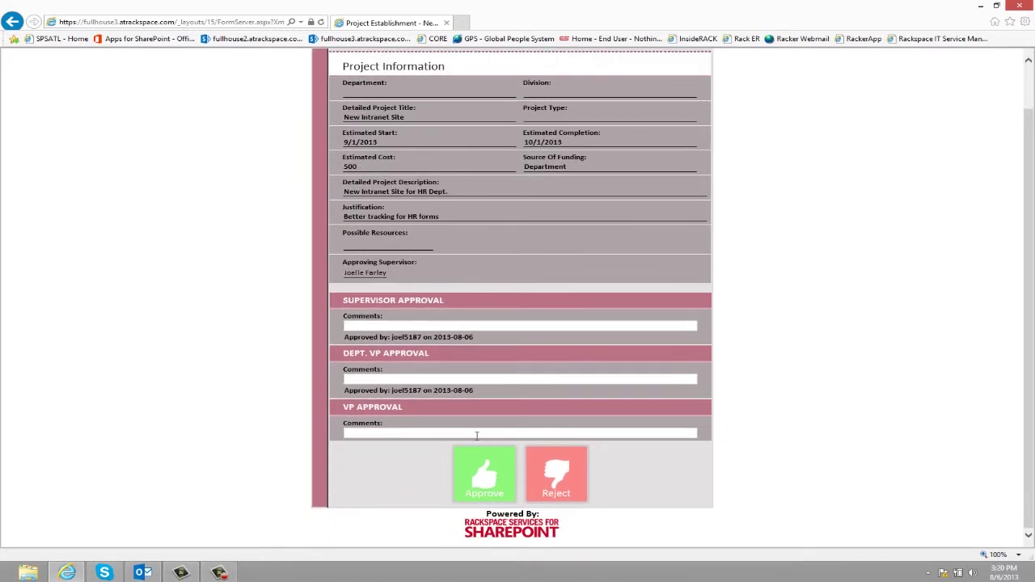
left_click(496, 478)
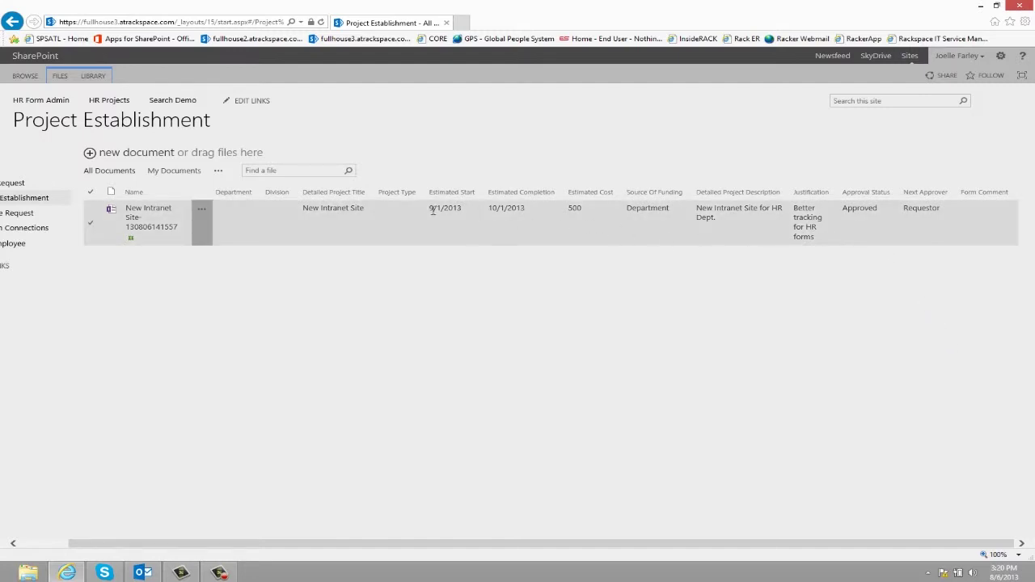
Open the approved request and enter project number 1234 with total cost $450.
left_click(136, 229)
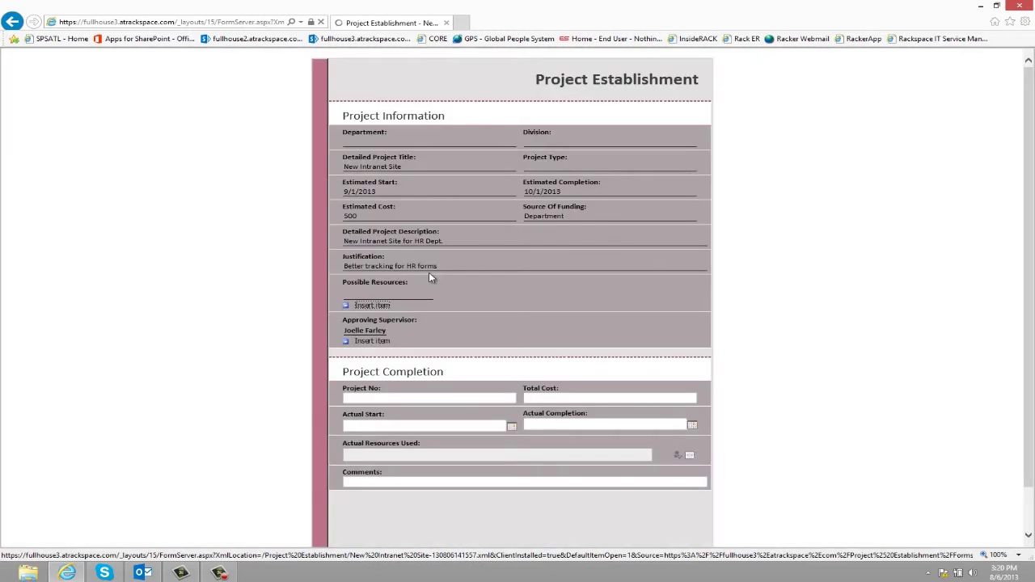
scroll(430, 278, "down", 2)
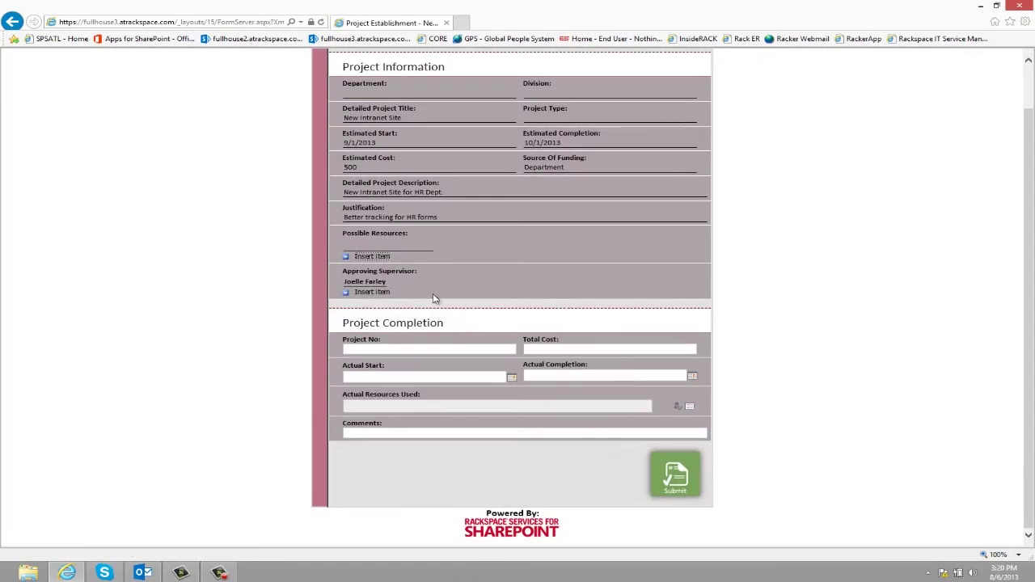
left_click(364, 350)
type("1234")
key("Tab")
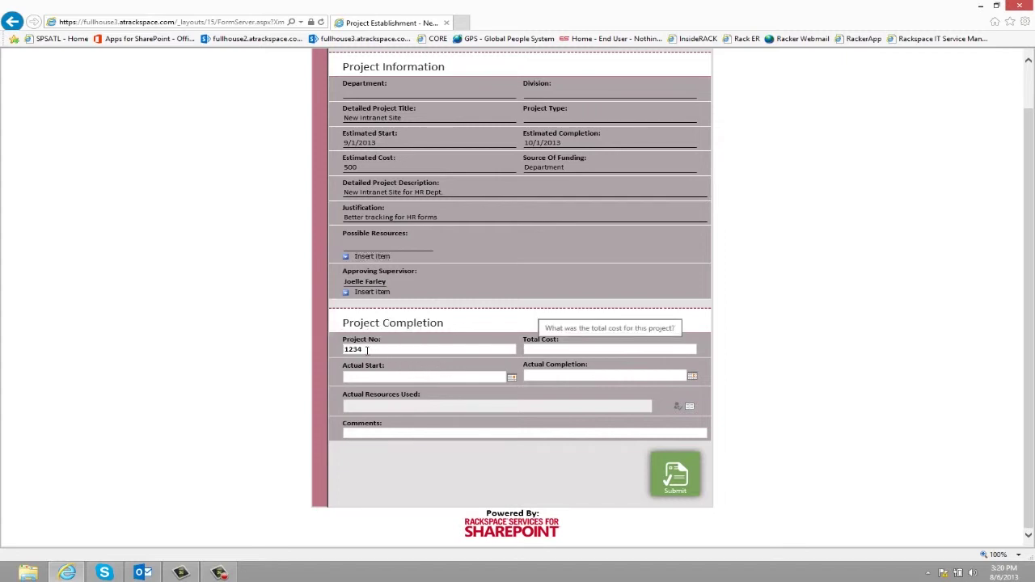
type("$450")
Enter actual dates 9/5/2013 to 11/5/2013 and submit the completion form.
key("Tab")
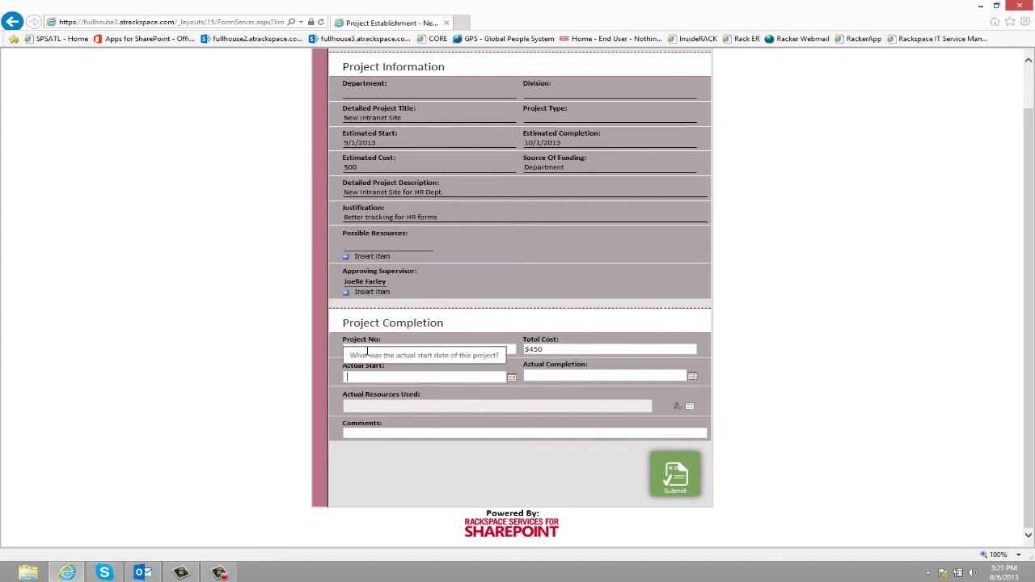
type("9/5/2013")
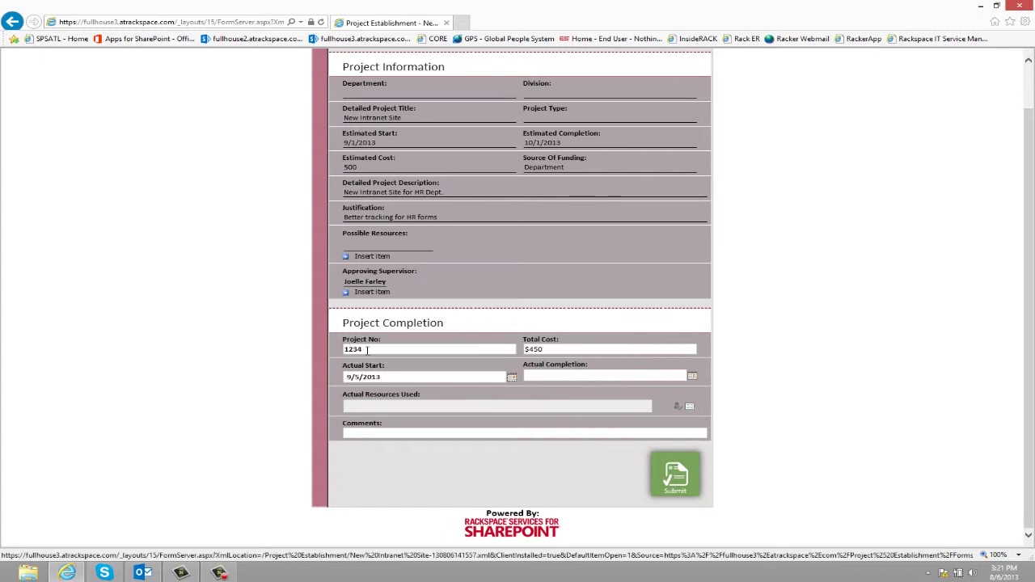
key("Tab")
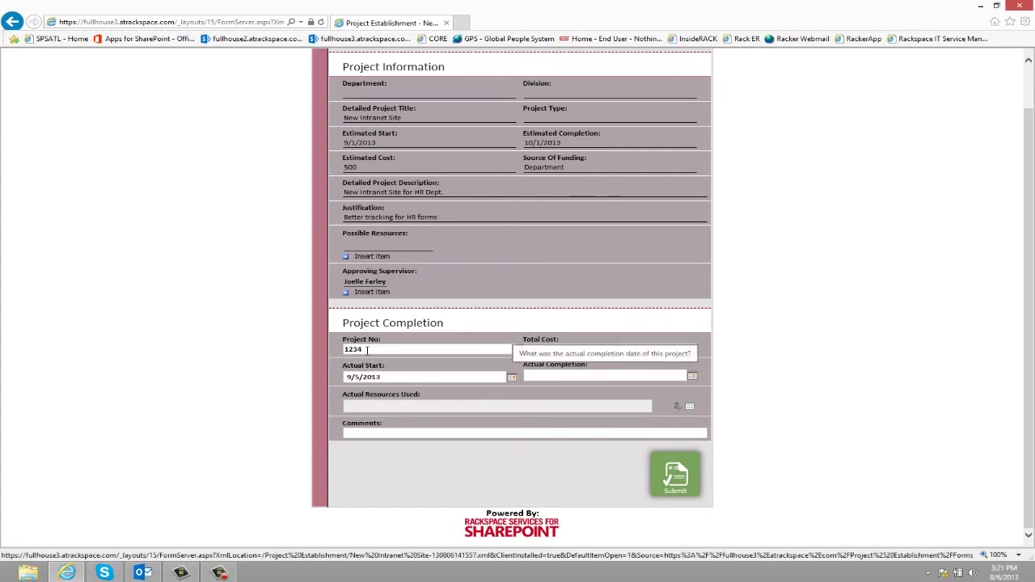
type("11/5/2013")
key("Tab")
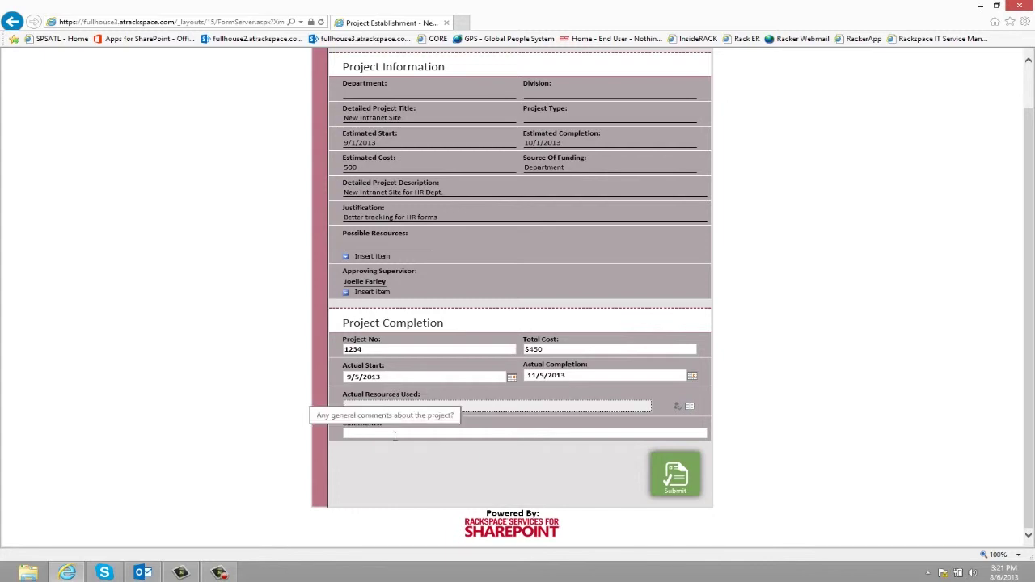
left_click(671, 476)
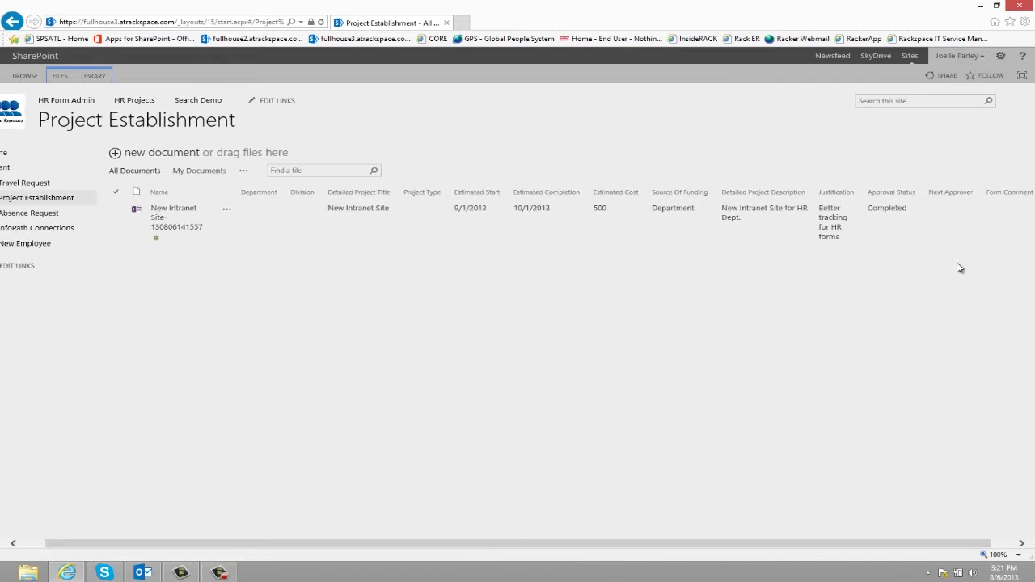
Open the completed New Intranet Site request and look over its three approvals and completion details.
left_click(160, 212)
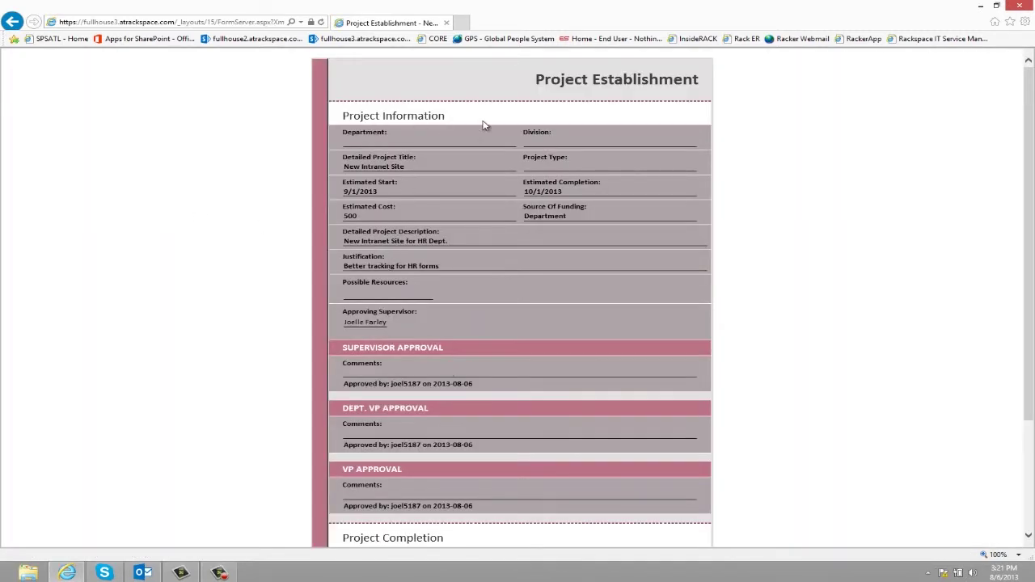
scroll(428, 231, "down", 3)
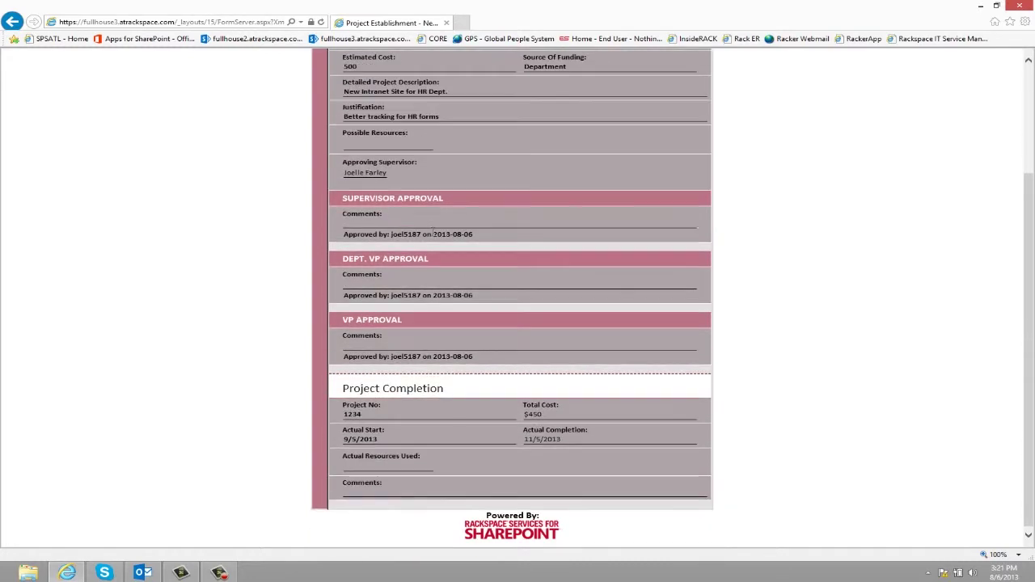
scroll(409, 210, "up", 1)
scroll(405, 211, "down", 1)
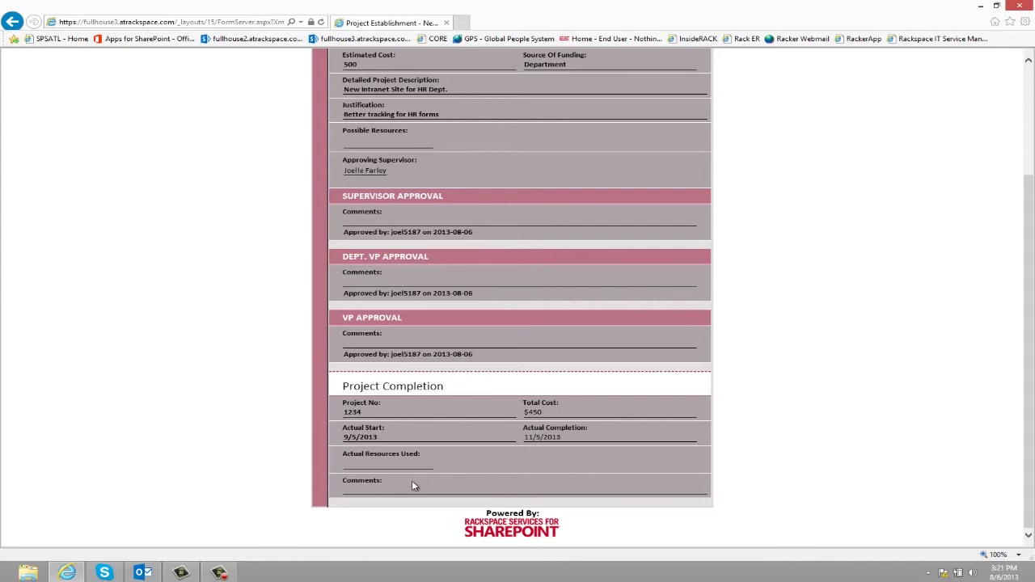
scroll(543, 416, "up", 2)
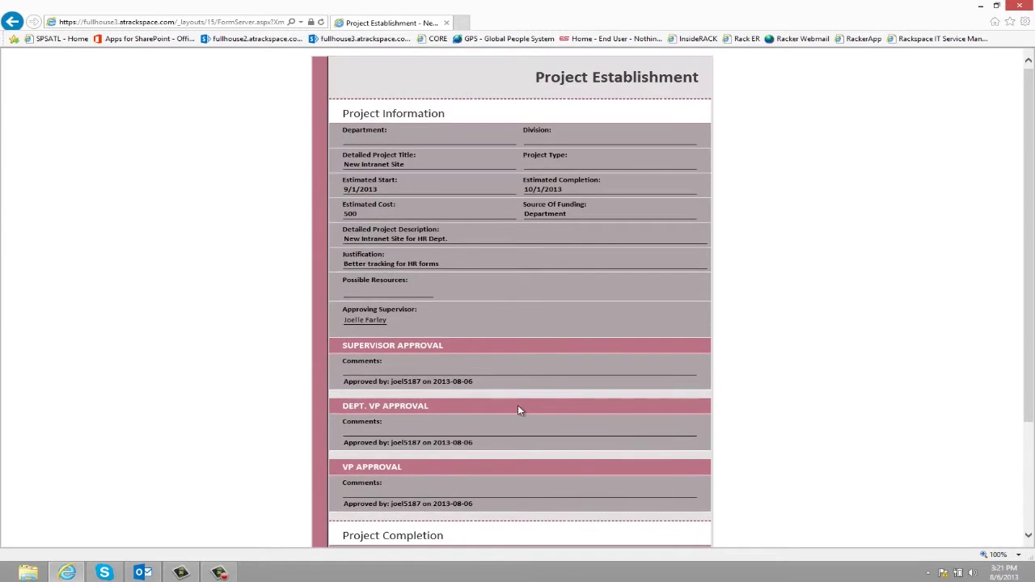
scroll(554, 327, "down", 2)
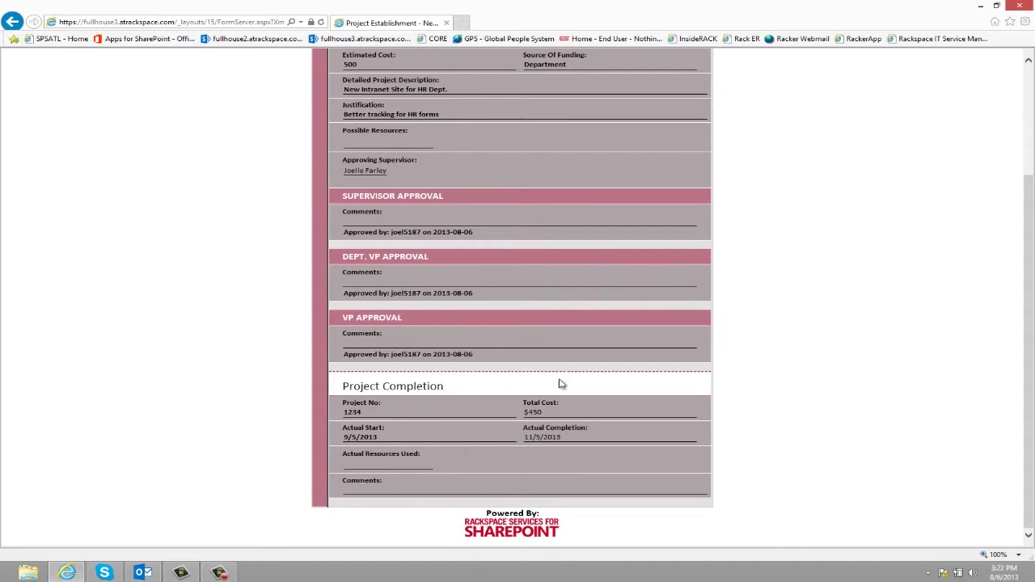
scroll(437, 299, "up", 2)
scroll(439, 307, "down", 2)
scroll(436, 311, "up", 2)
scroll(436, 312, "down", 2)
scroll(492, 335, "up", 1)
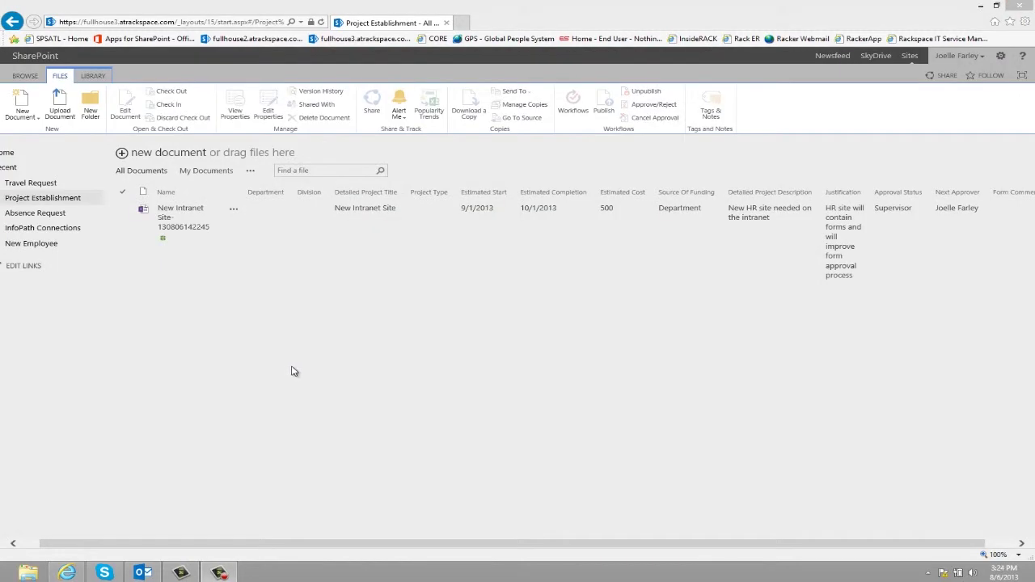
Reject the second New Intranet Site request with a comment asking for an October start.
left_click(181, 227)
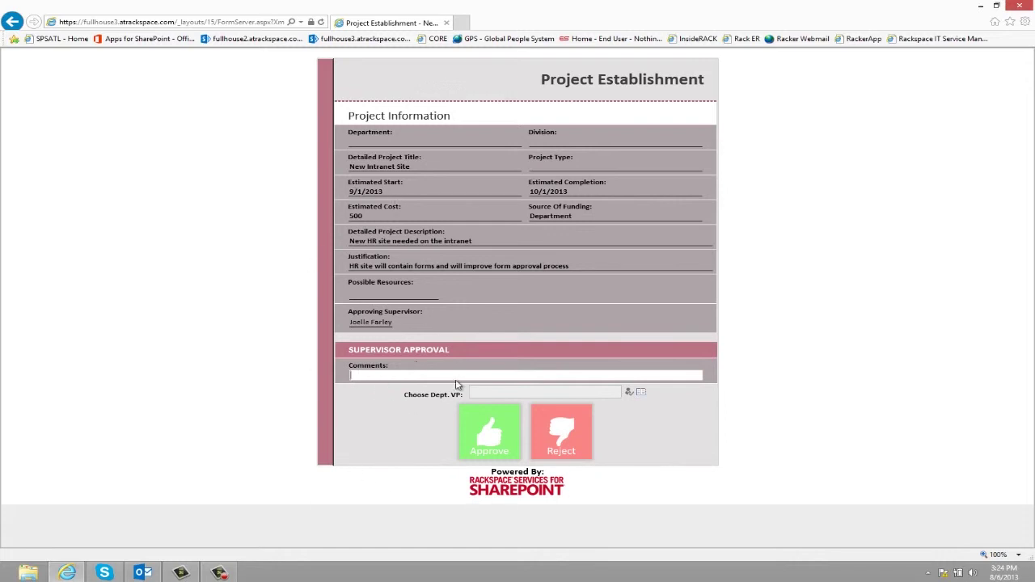
type("Start date needs to be in October, September is too busy")
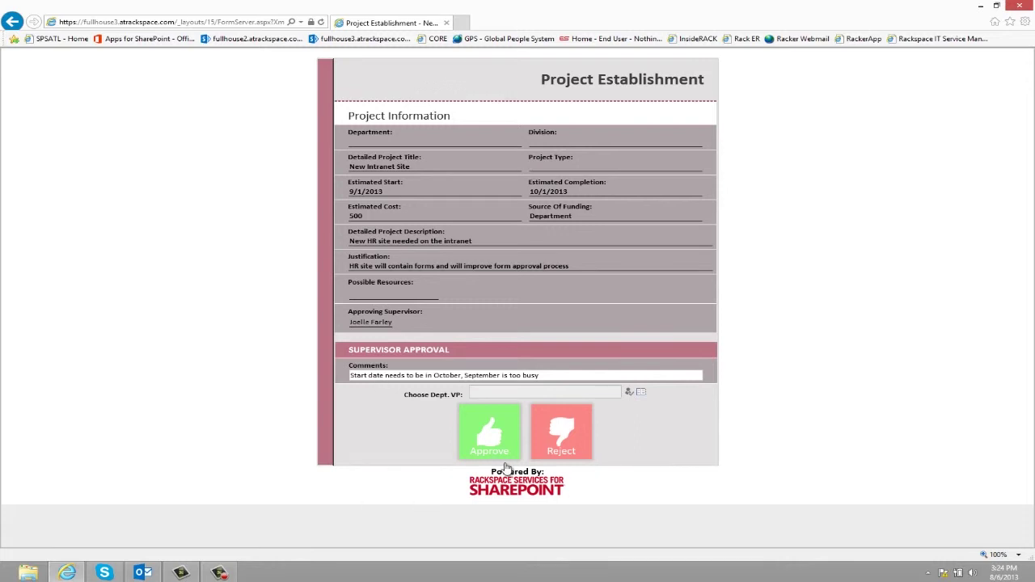
left_click(570, 435)
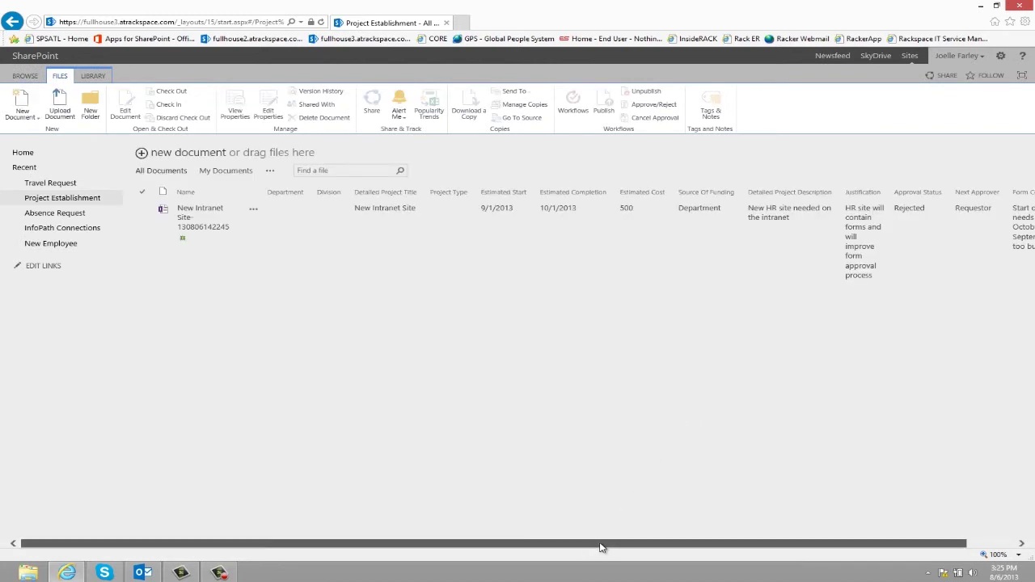
left_click_drag(601, 545, 636, 548)
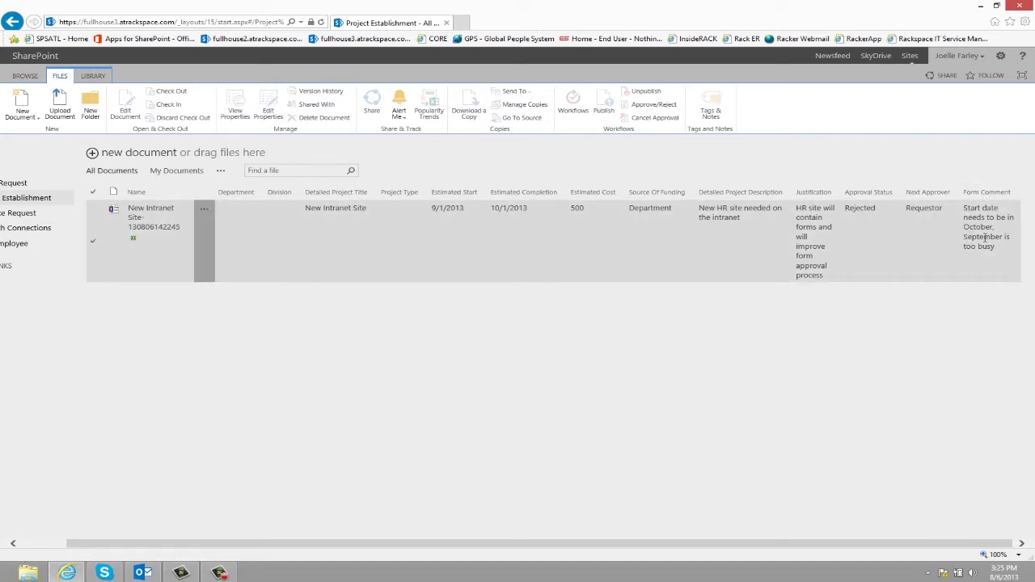
Open the rejected request's form to read the October start-date comment.
left_click(144, 226)
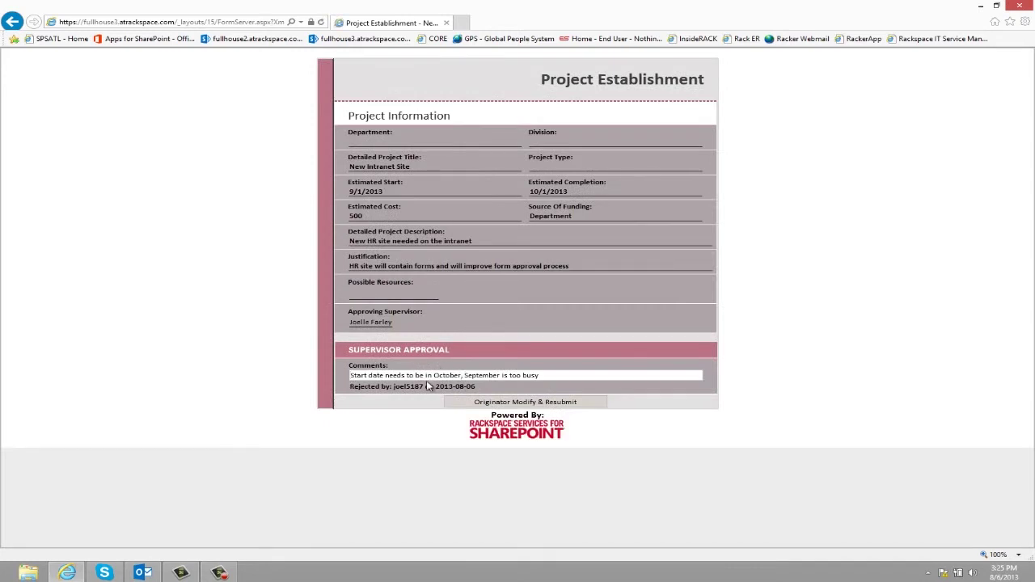
Change the estimated dates to 10/1/2013 and 11/1/2013 and resubmit the request.
left_click(513, 404)
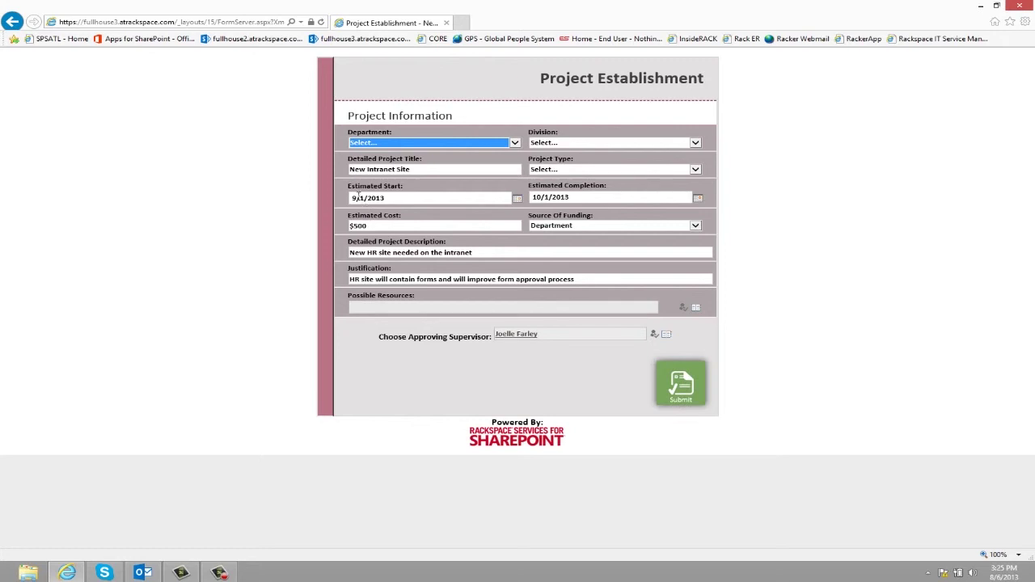
left_click(357, 198)
type("10")
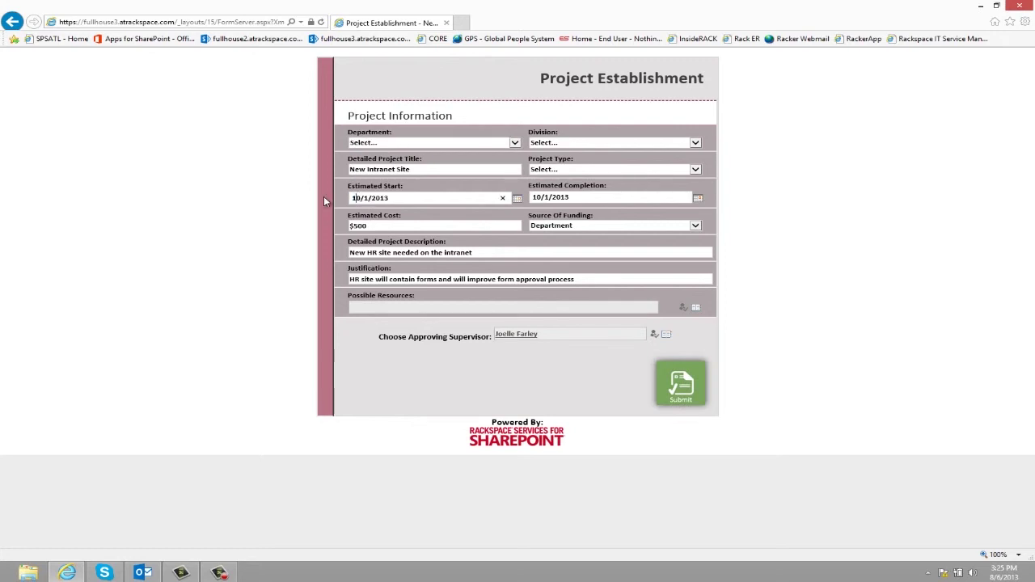
double_click(536, 197)
type("11")
left_click(683, 396)
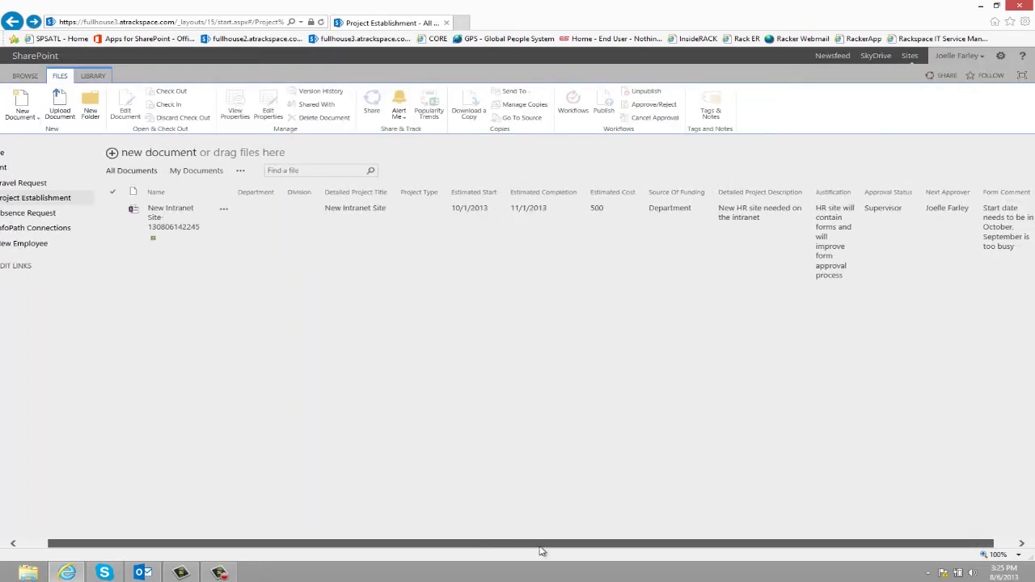
left_click_drag(541, 551, 563, 550)
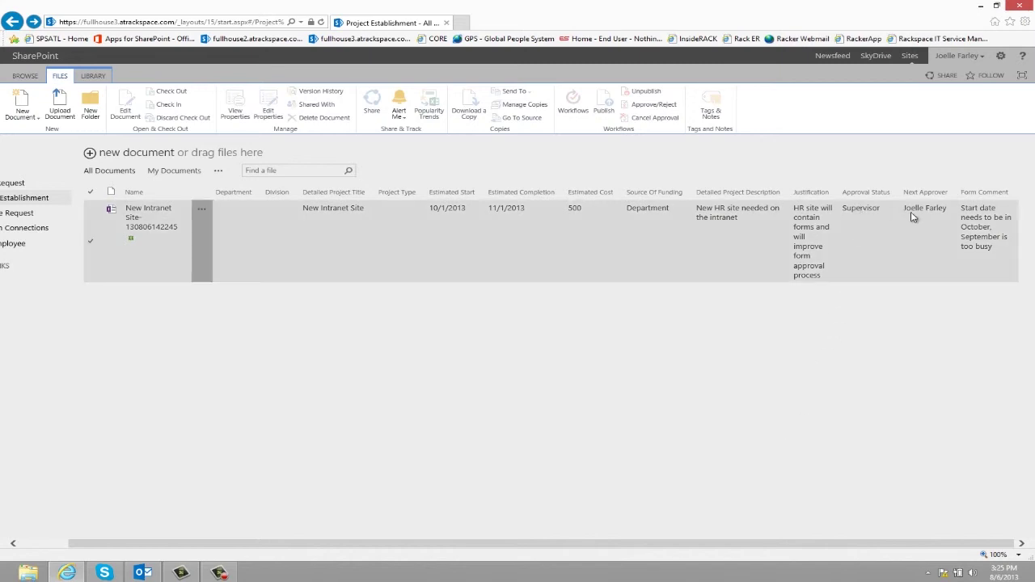
left_click(136, 225)
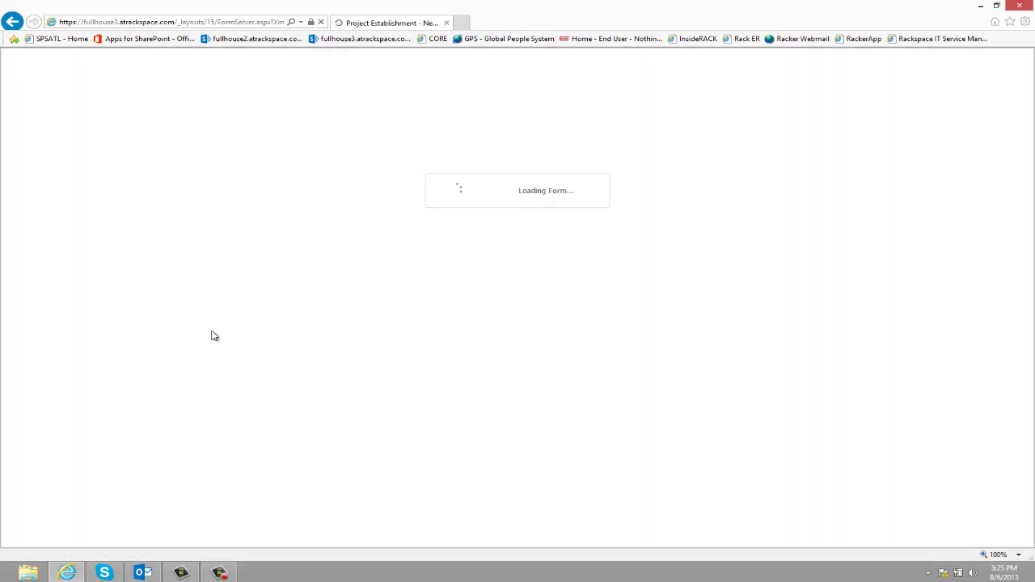